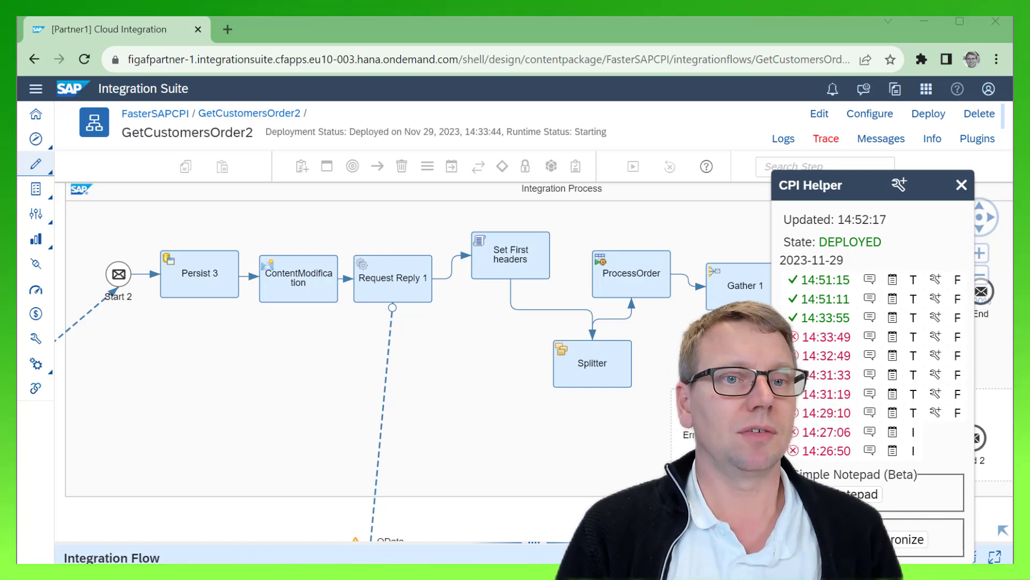
# Activate inline debugging for the 14:51:15 message run and open a Figaf recording request for that run
pyautogui.click(935, 280)
pyautogui.moveTo(702, 348); pyautogui.dragTo(375, 405)
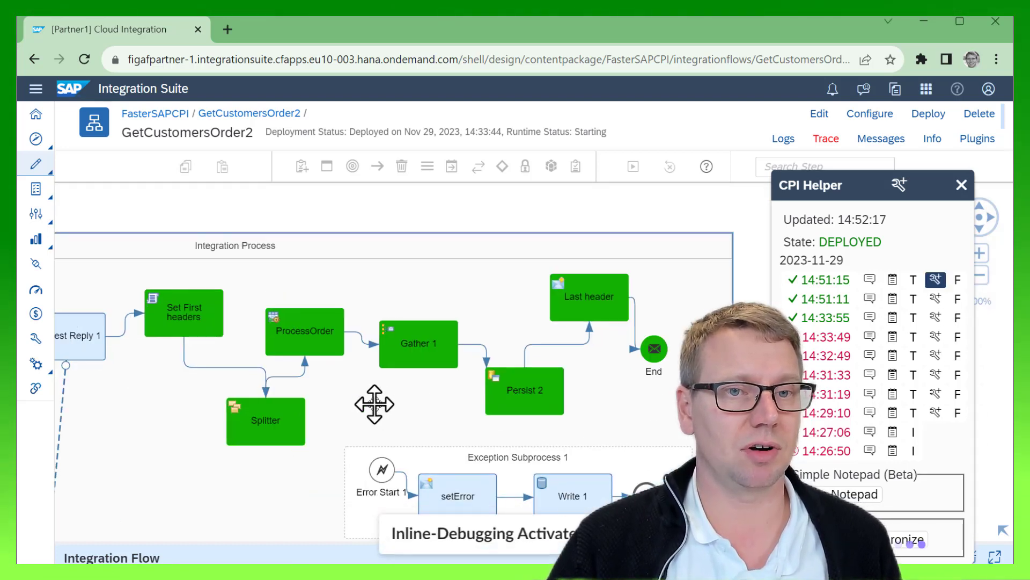
pyautogui.click(959, 281)
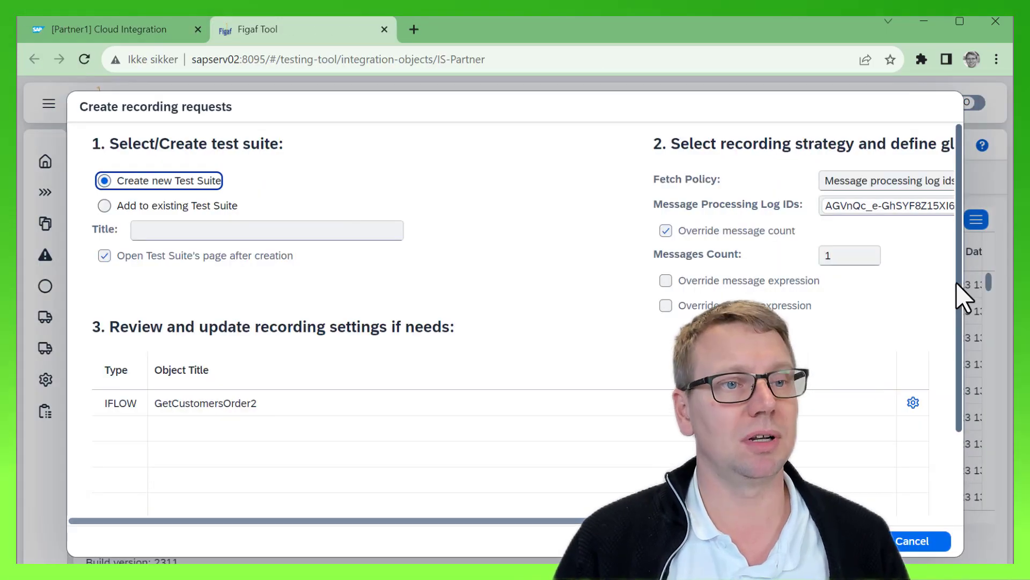
# Create the recording request in a new test suite titled "Demo scearions" and close the polling results
pyautogui.click(284, 230)
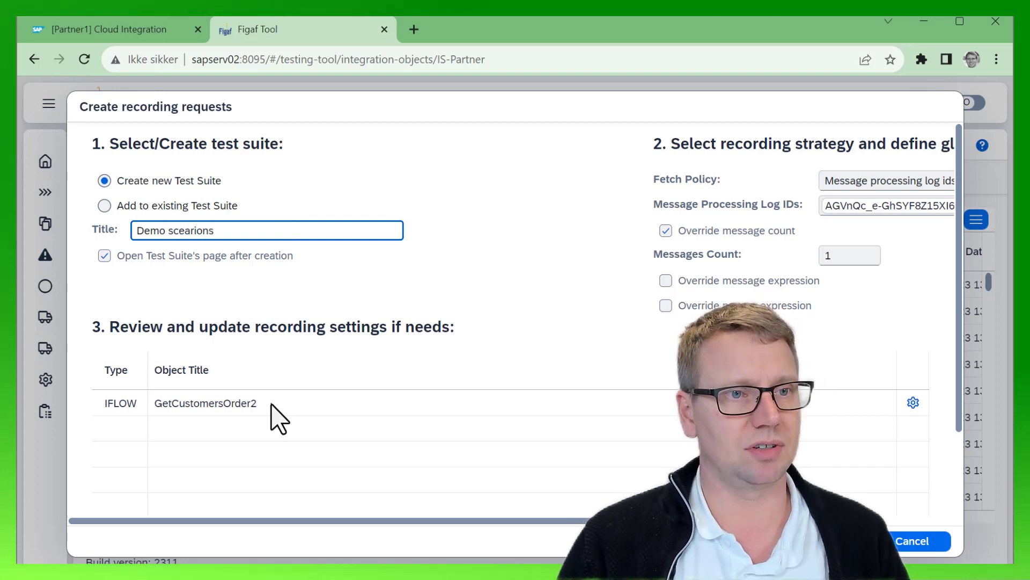
pyautogui.moveTo(499, 520); pyautogui.dragTo(645, 520)
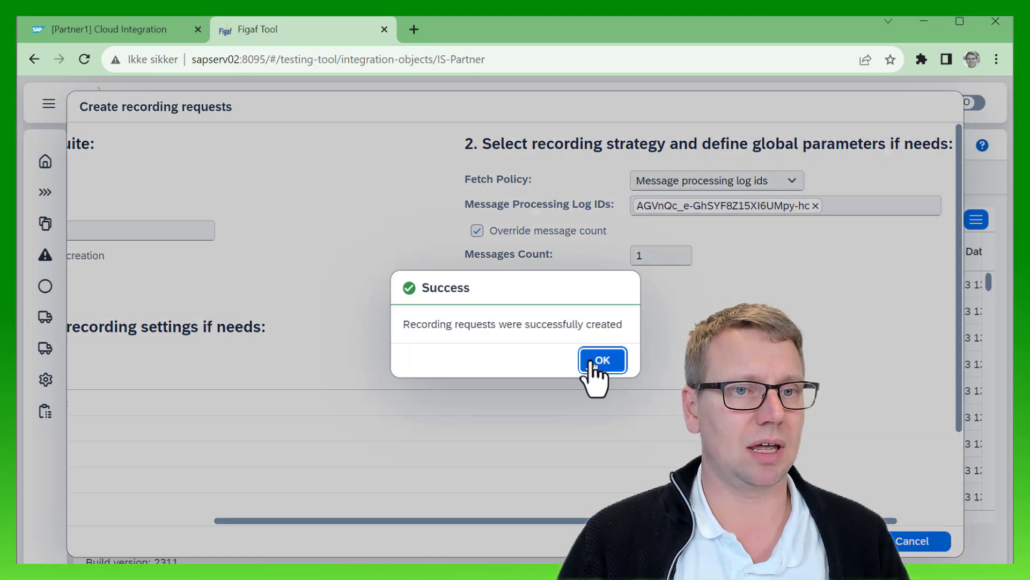
pyautogui.click(598, 359)
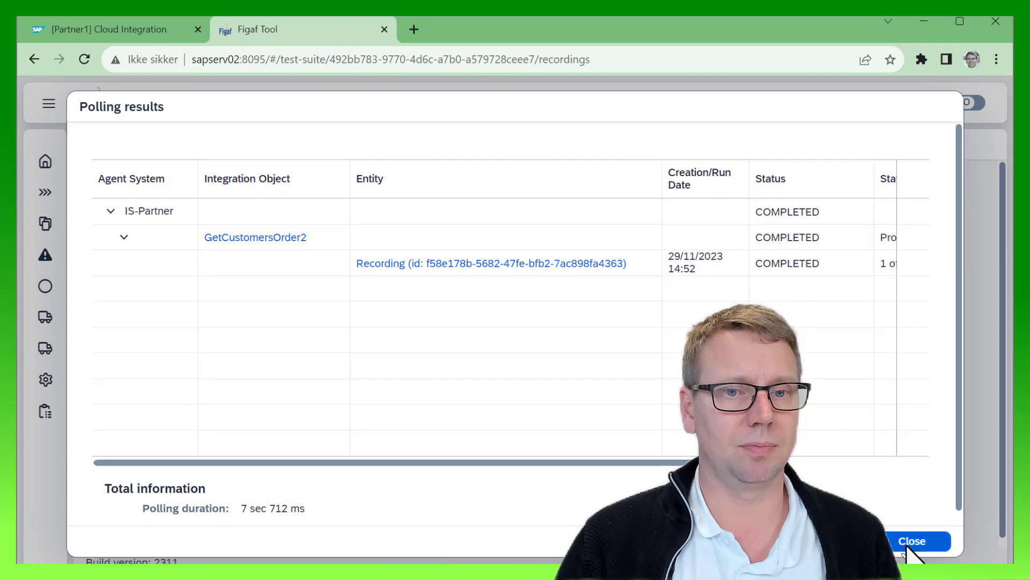
pyautogui.click(913, 540)
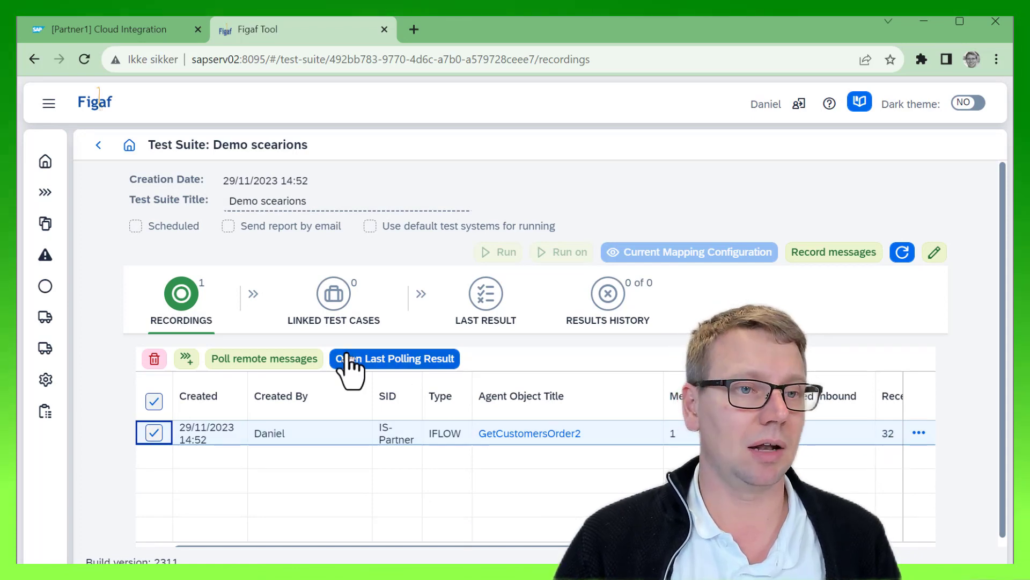
# Create a test case from the GetCustomersOrder2 recording, excluding the p0201 test object
pyautogui.click(186, 358)
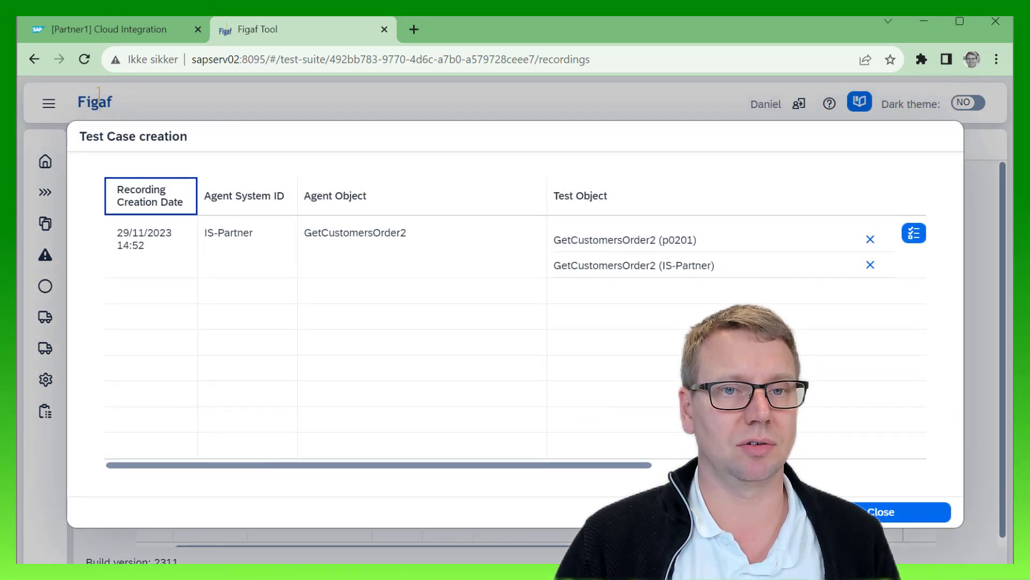
pyautogui.click(870, 239)
pyautogui.click(907, 512)
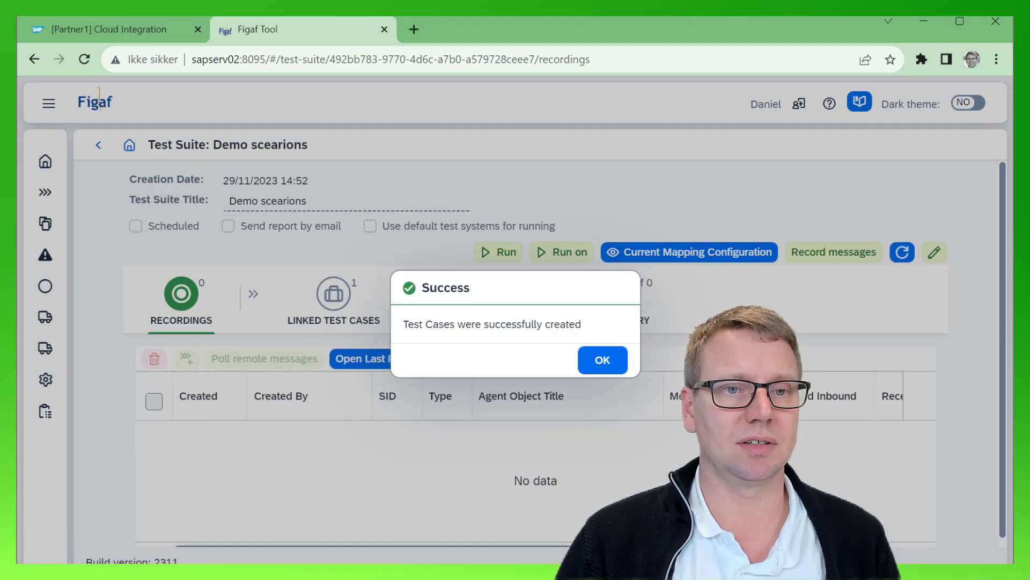
pyautogui.click(609, 357)
# Run the Demo scearions test suite on its default test system and acknowledge the completed run
pyautogui.click(475, 317)
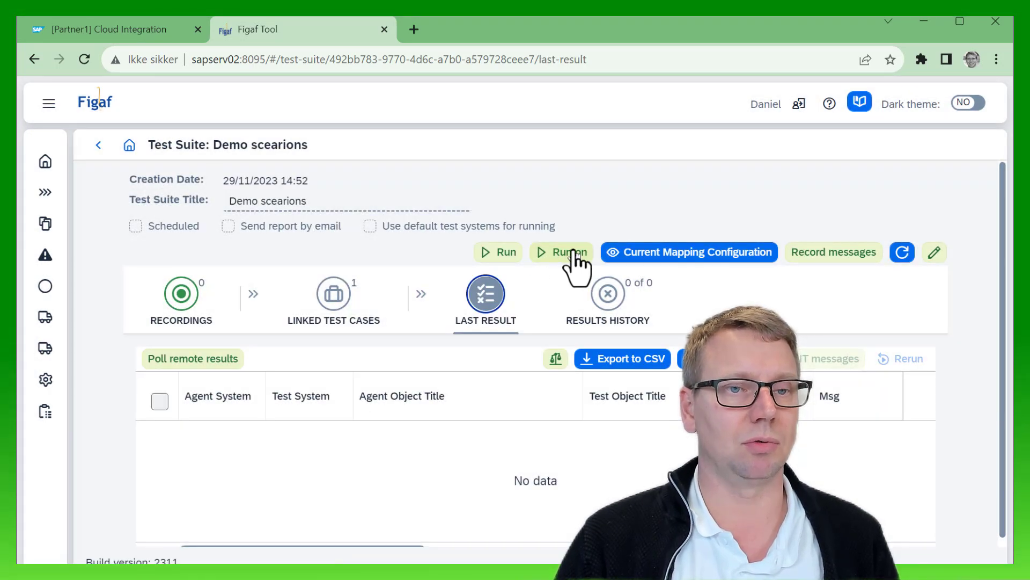
pyautogui.click(568, 255)
pyautogui.press('Escape')
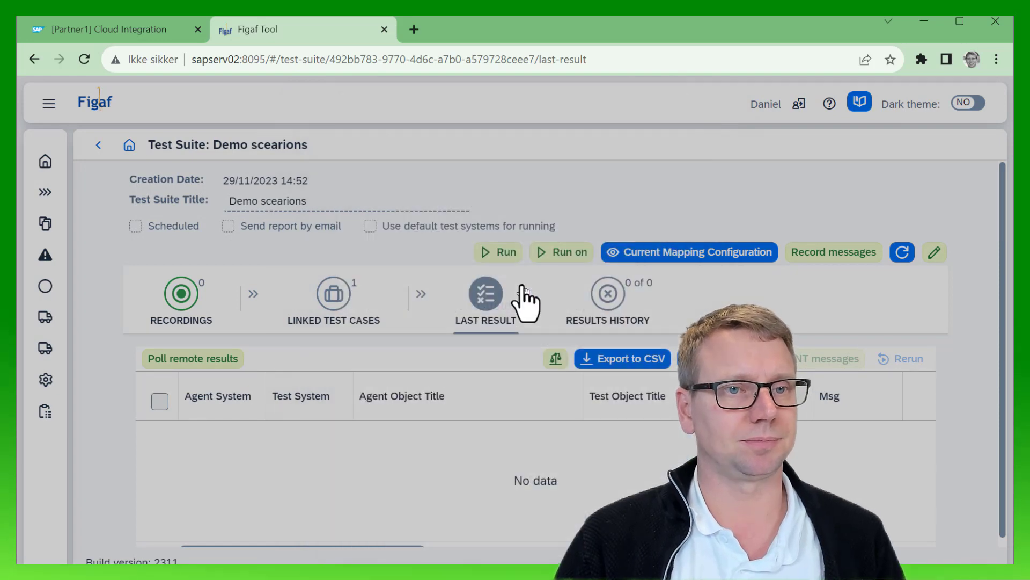
pyautogui.click(503, 255)
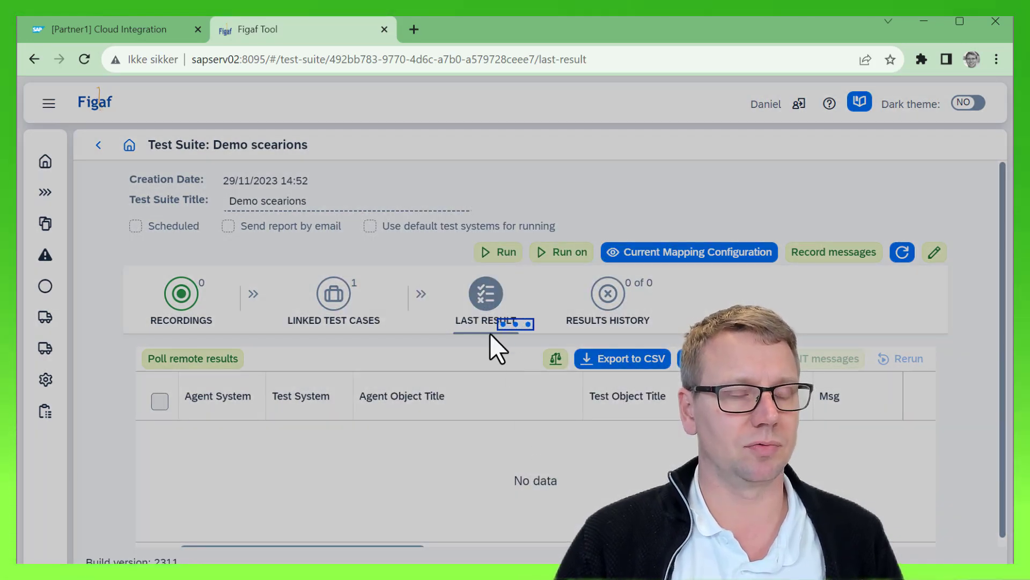
pyautogui.click(581, 352)
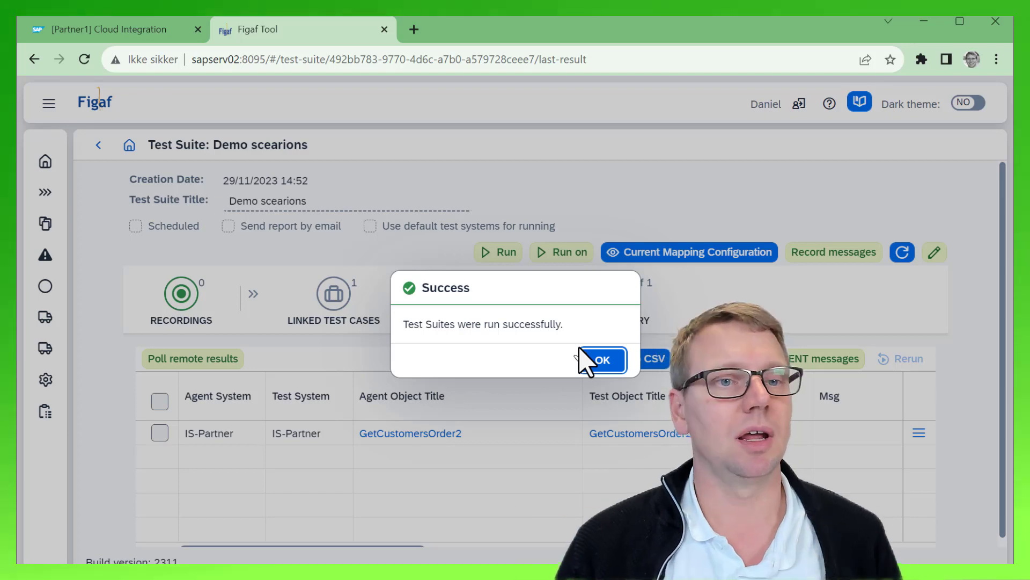
pyautogui.click(598, 361)
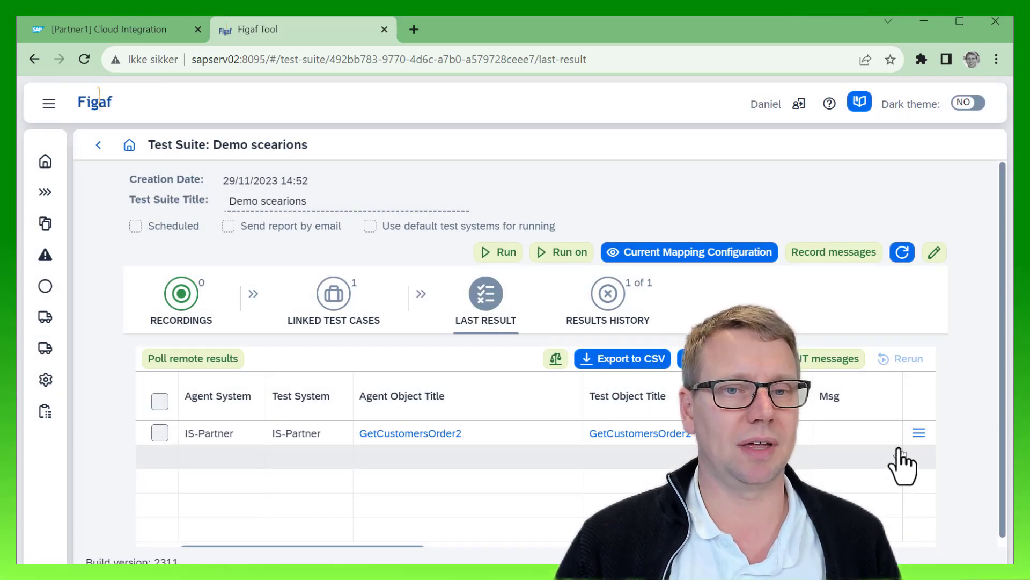
# Open the GetCustomersOrder2 test run results from the suite's results history
pyautogui.click(605, 301)
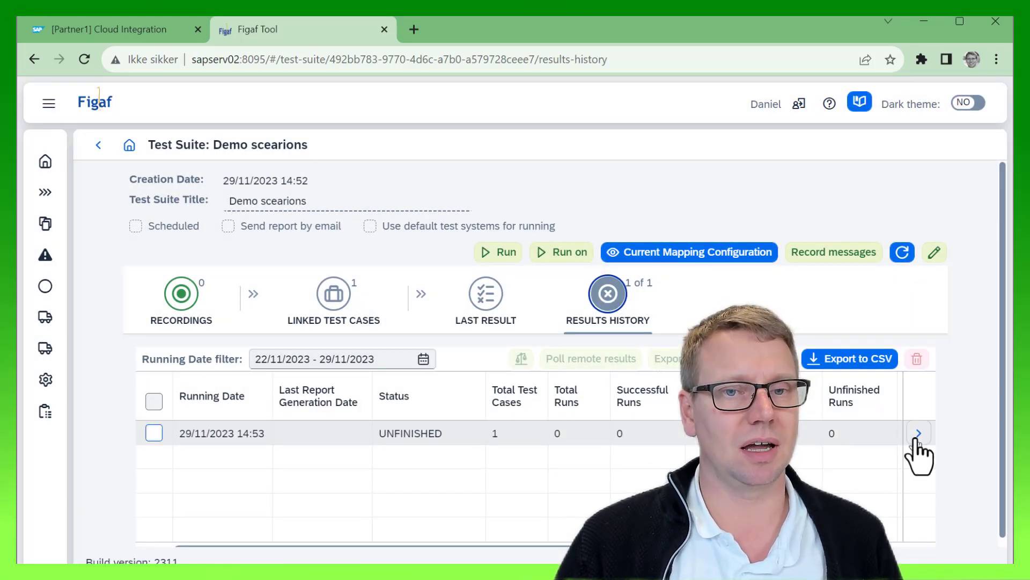
pyautogui.click(914, 434)
pyautogui.click(940, 387)
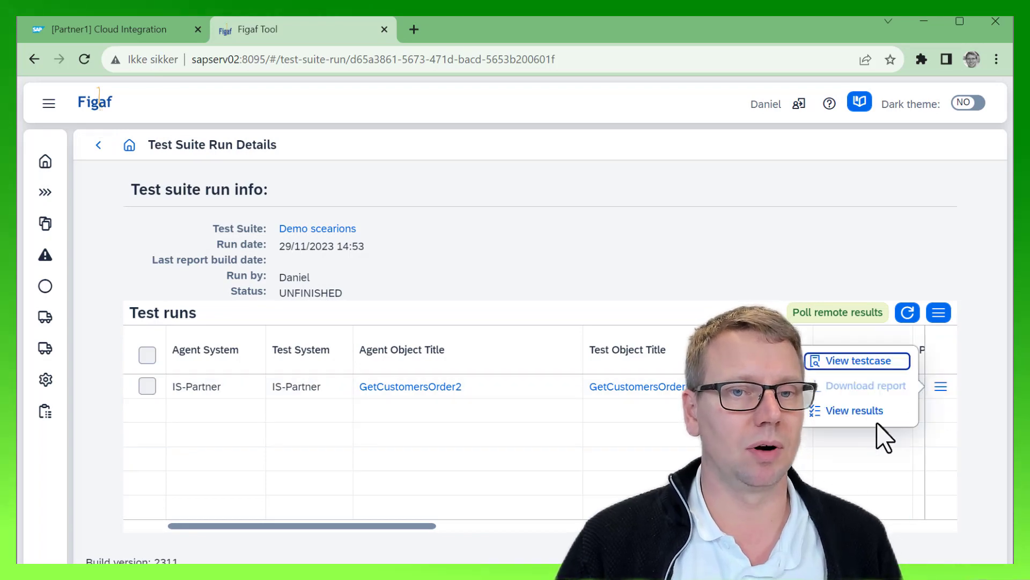
pyautogui.click(870, 420)
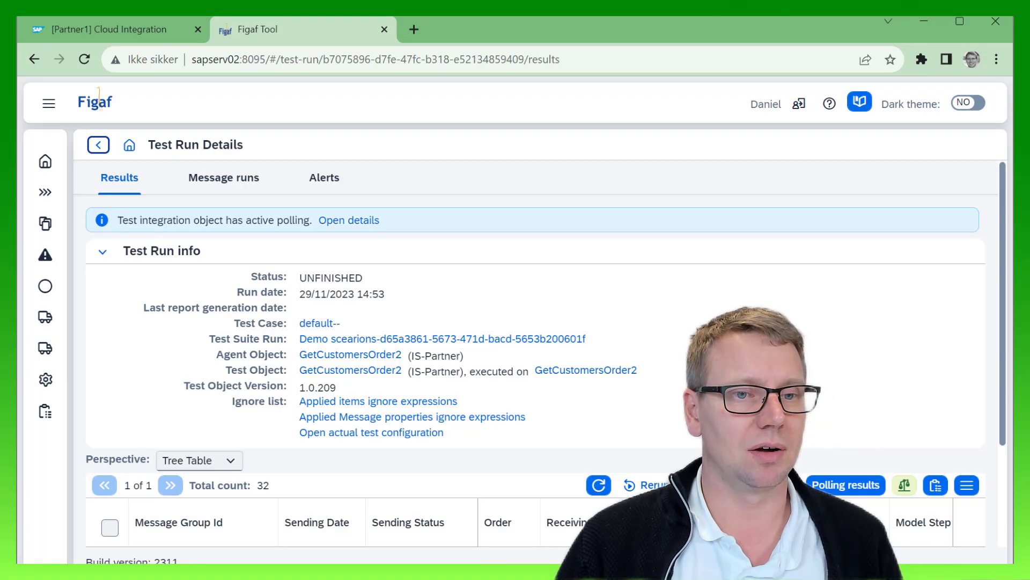
# Expand the message group in the test run, refresh the results, and examine the comparison status of its steps
pyautogui.scroll(-2, 620, 398)
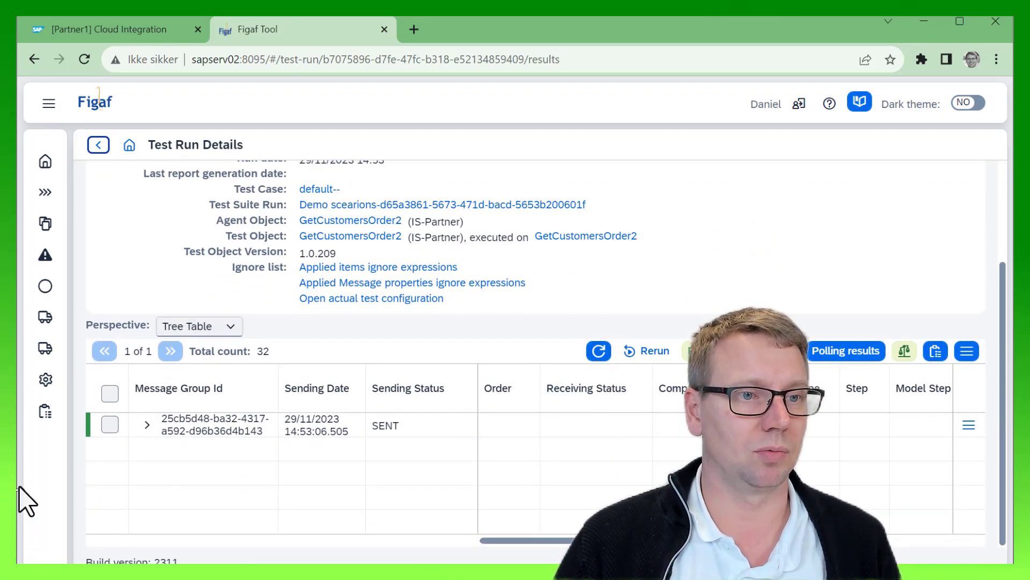
pyautogui.click(146, 425)
pyautogui.scroll(-2, 271, 510)
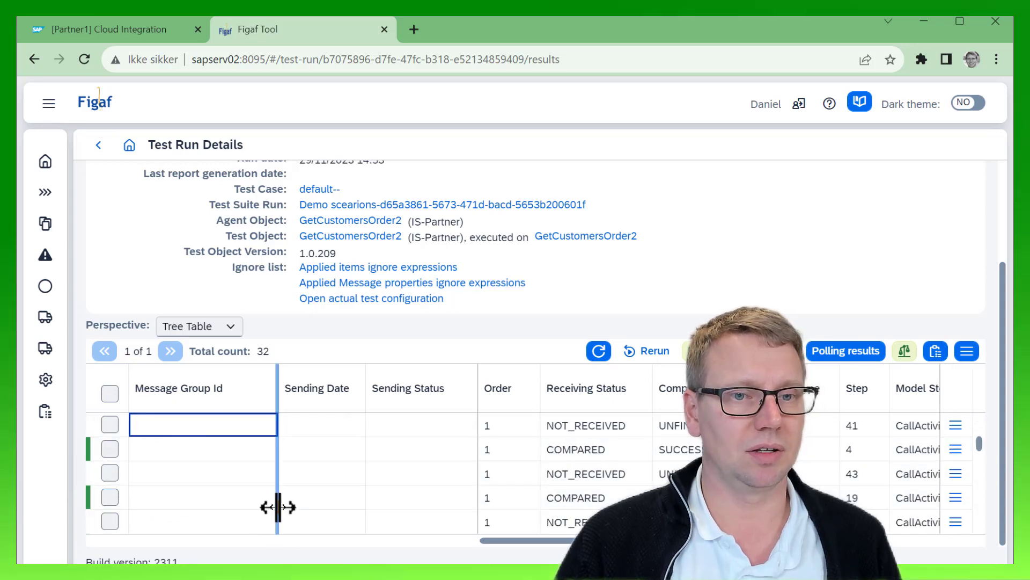
pyautogui.scroll(4, 582, 490)
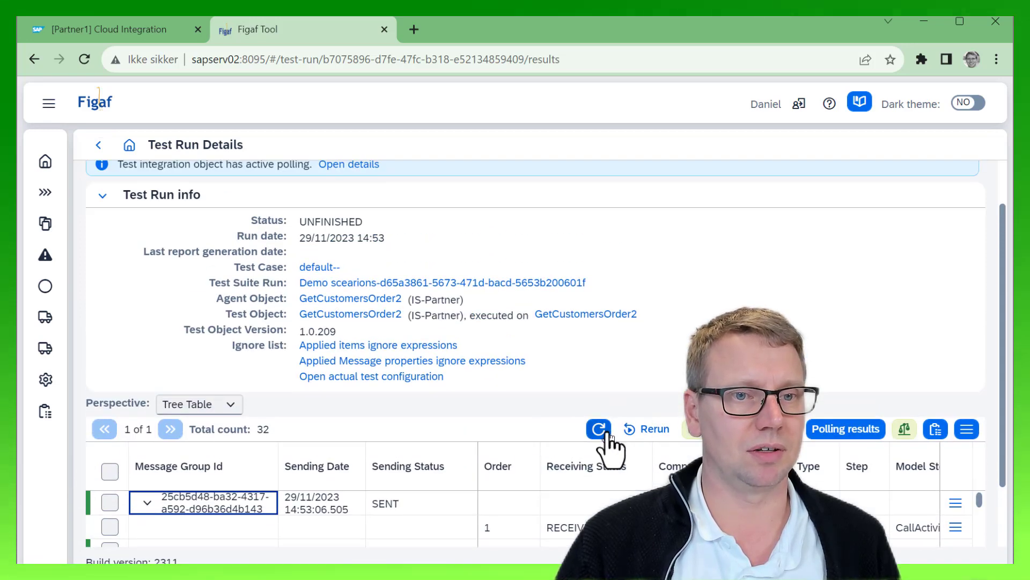
pyautogui.click(609, 436)
pyautogui.scroll(-4, 488, 499)
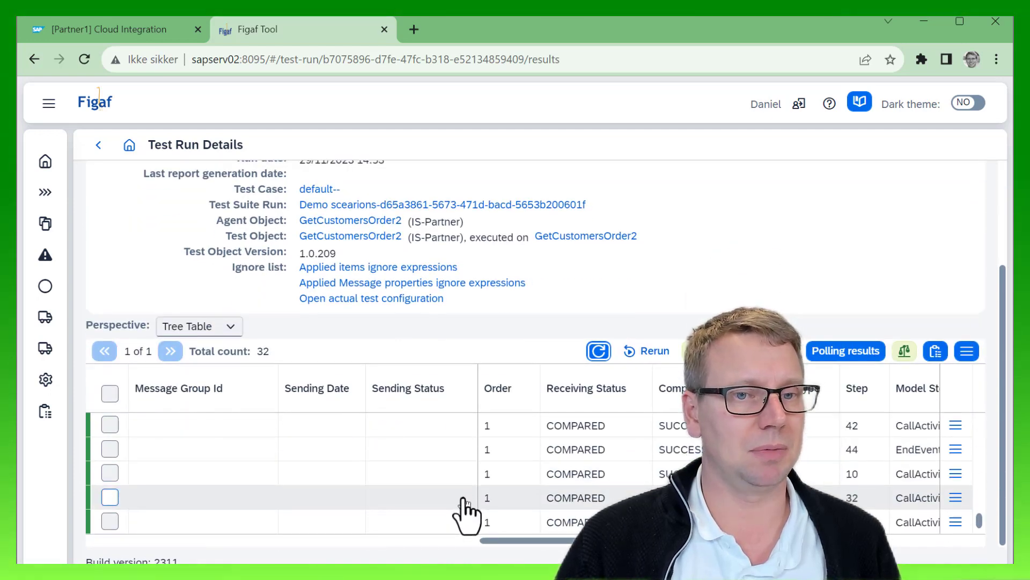
pyautogui.scroll(-1, 464, 513)
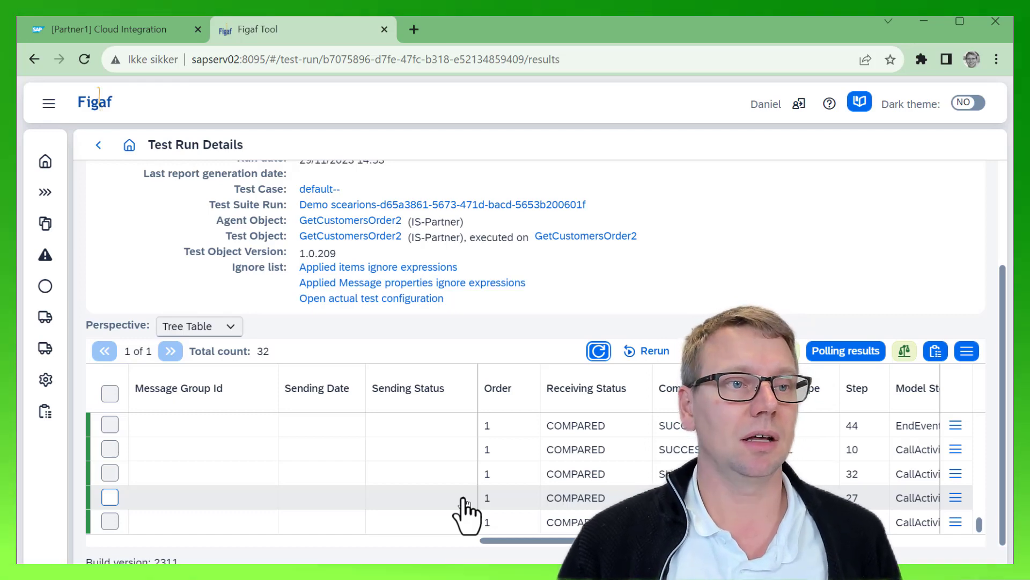
# Select the GetCustomersOrder2 flow in the FasterSAPCPI package among the testing tool's IS-Partner integration objects
pyautogui.click(45, 194)
pyautogui.click(105, 237)
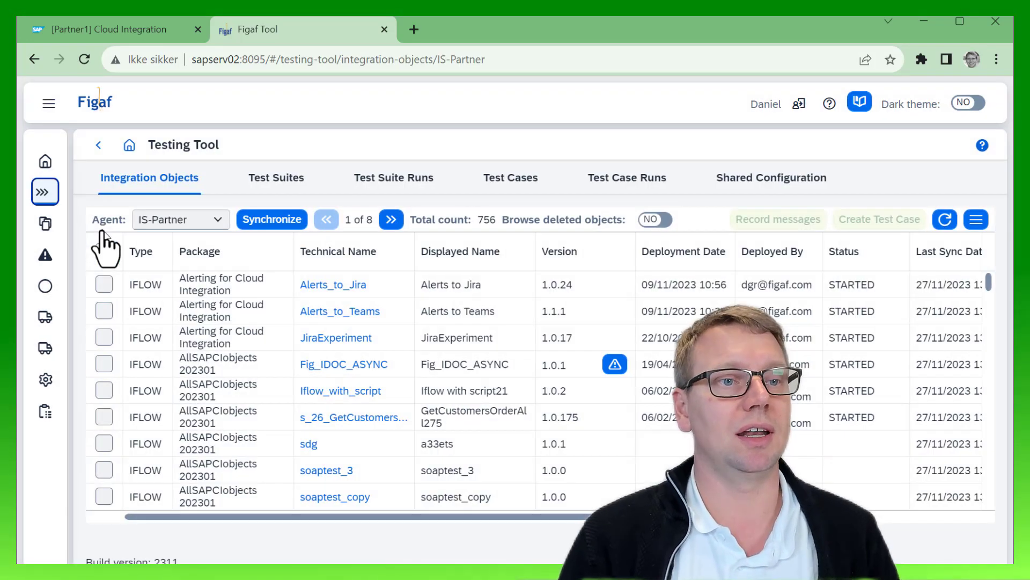
pyautogui.click(933, 265)
pyautogui.click(934, 273)
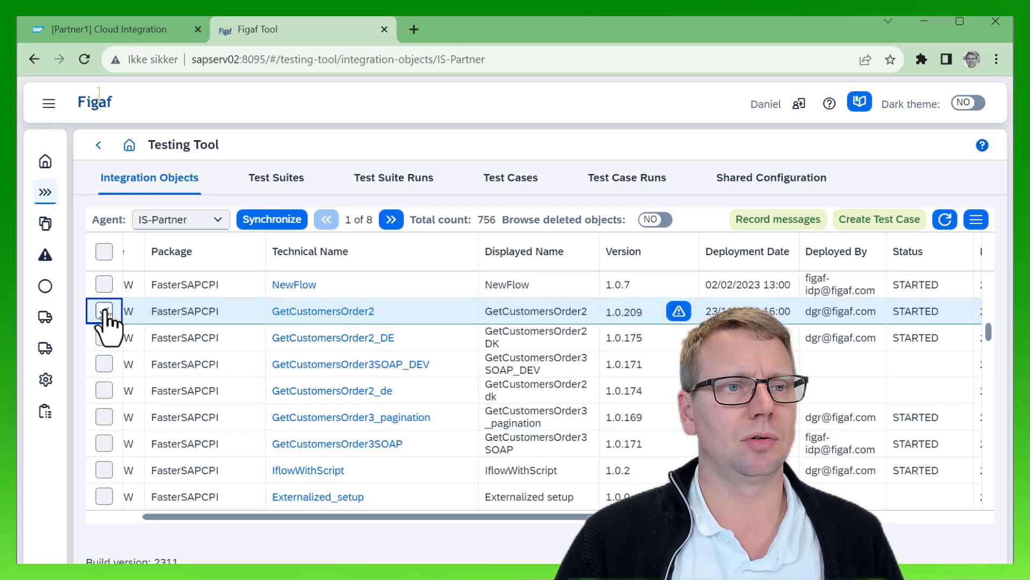
pyautogui.click(107, 318)
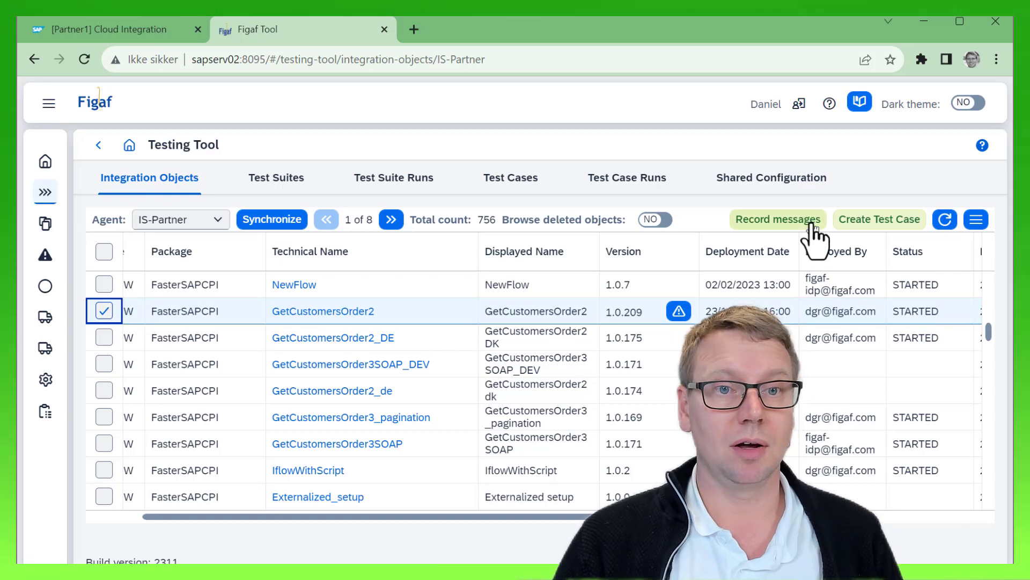
# Start a manual test case in the existing Demo scearions suite and remove the GetCustomersOrder2 (p0201) test object
pyautogui.click(864, 228)
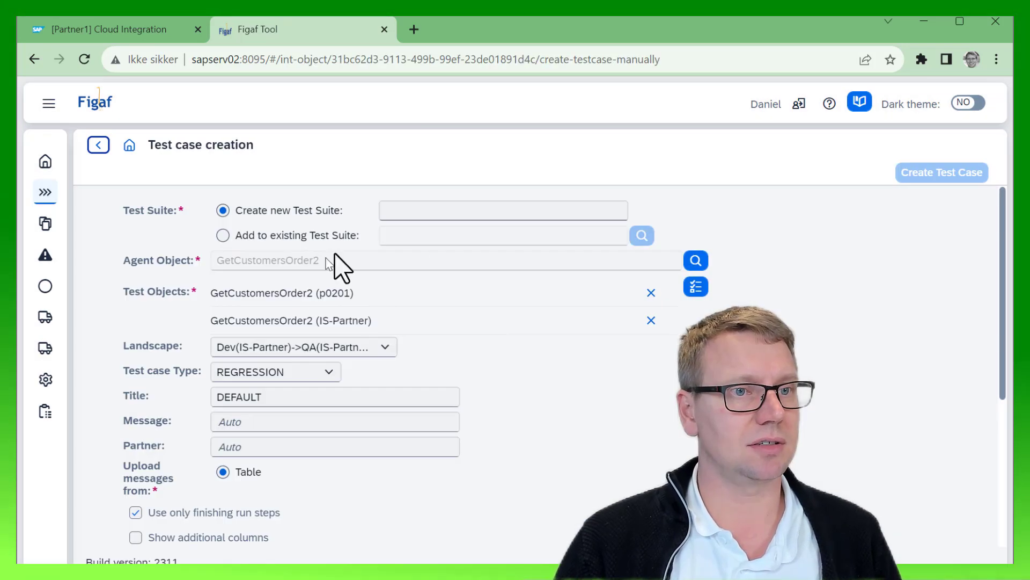
pyautogui.click(340, 244)
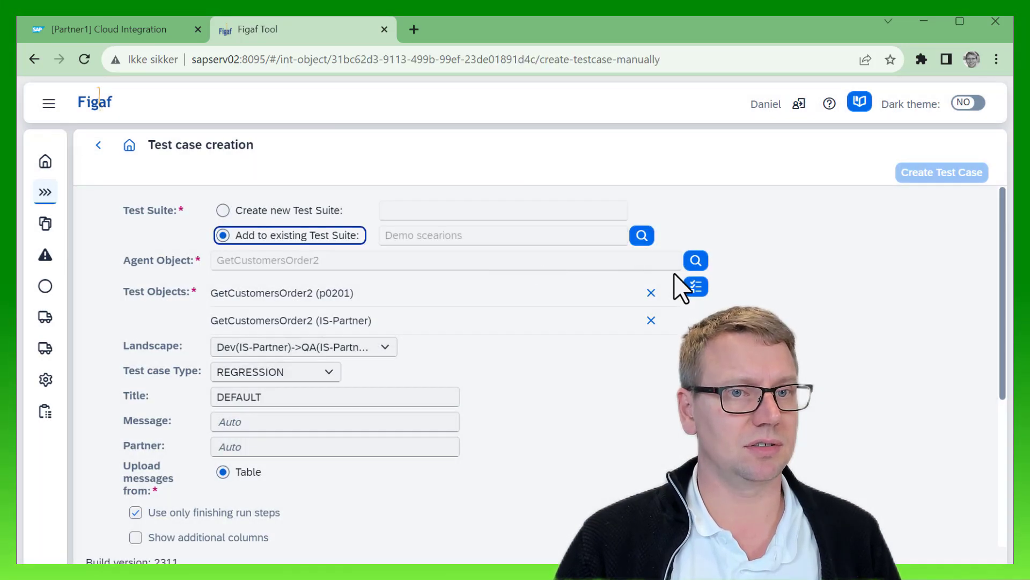
pyautogui.click(652, 293)
# Add two message rows to the test case, setting the second to Outbound and group number 1
pyautogui.scroll(-3, 379, 466)
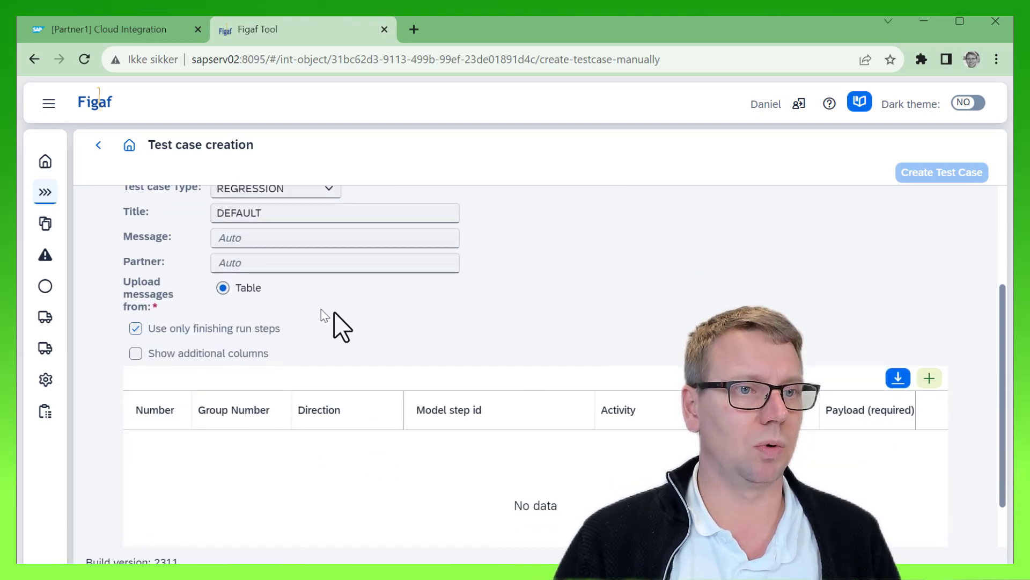
pyautogui.click(930, 379)
pyautogui.click(930, 379)
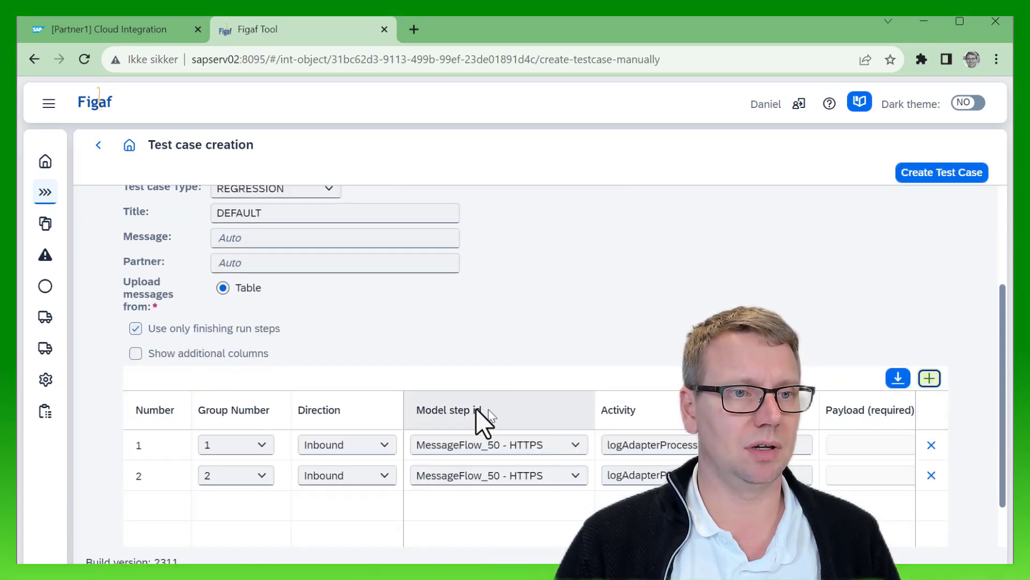
pyautogui.click(327, 477)
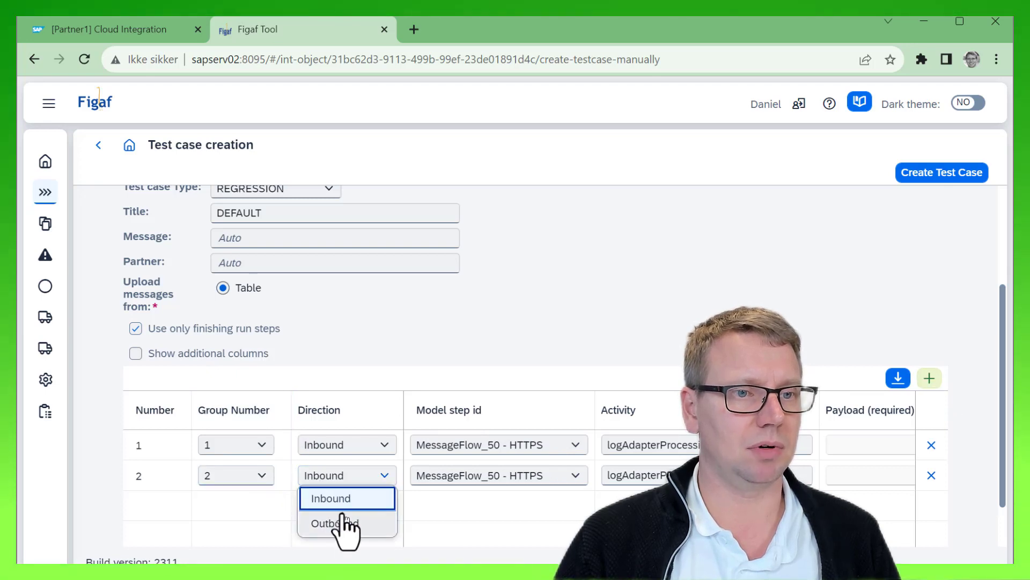
pyautogui.click(338, 524)
pyautogui.click(234, 524)
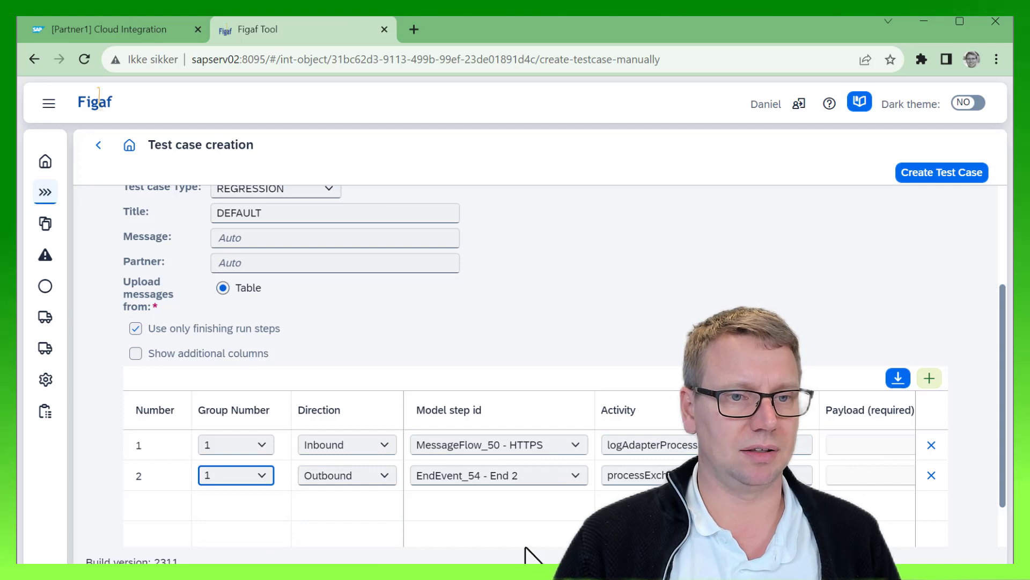
# Upload sample.xml as the payload for both the inbound and the outbound message rows
pyautogui.moveTo(1003, 486); pyautogui.dragTo(1002, 526)
pyautogui.moveTo(617, 529); pyautogui.dragTo(728, 528)
pyautogui.click(812, 385)
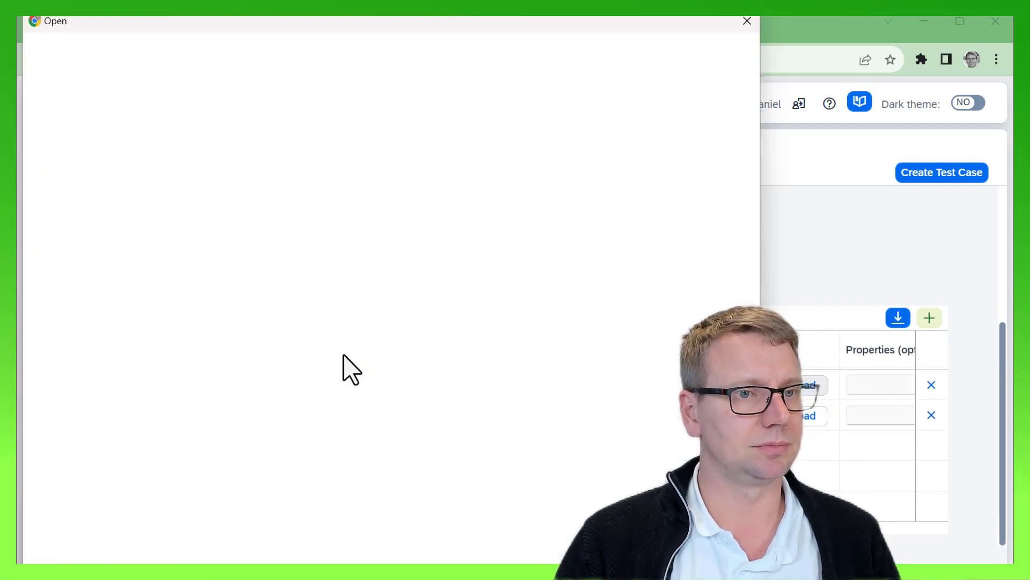
pyautogui.doubleClick(243, 198)
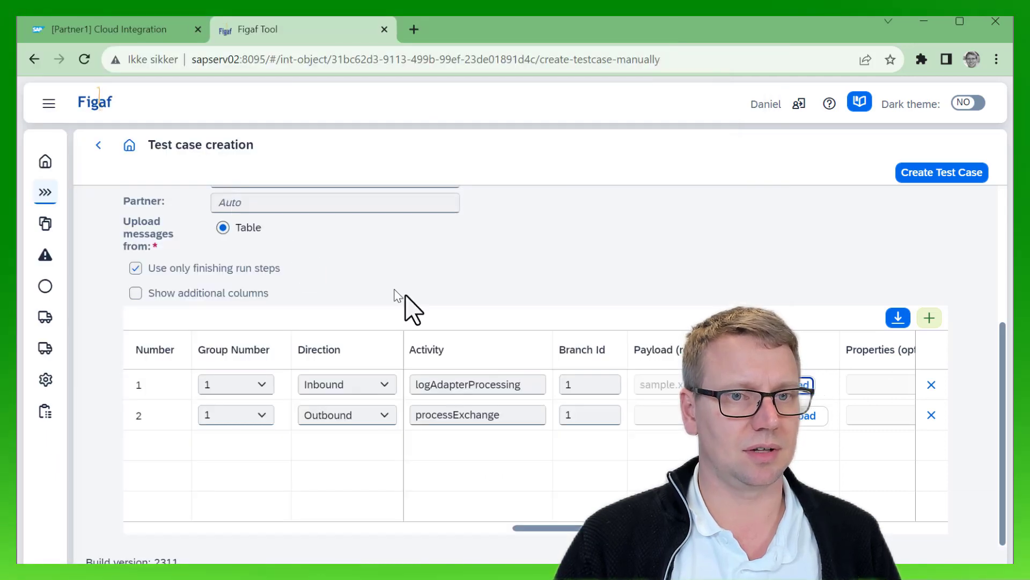
pyautogui.click(811, 416)
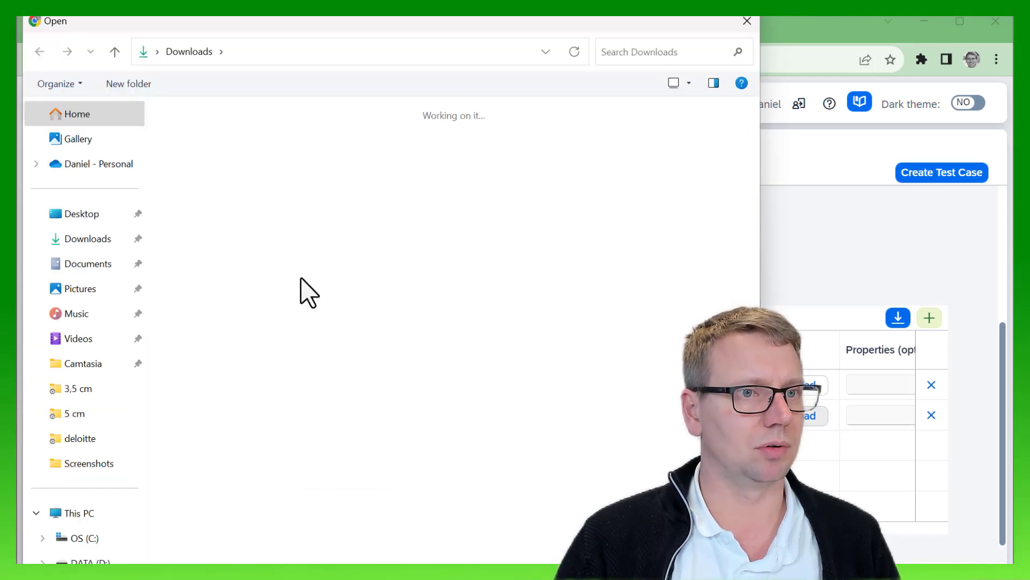
pyautogui.doubleClick(265, 182)
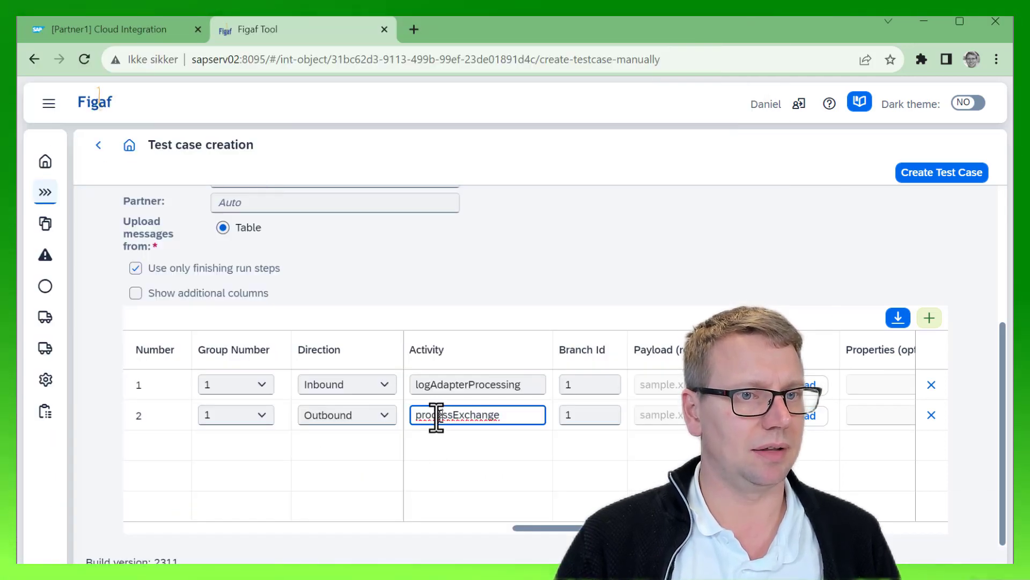
pyautogui.moveTo(530, 529); pyautogui.dragTo(430, 528)
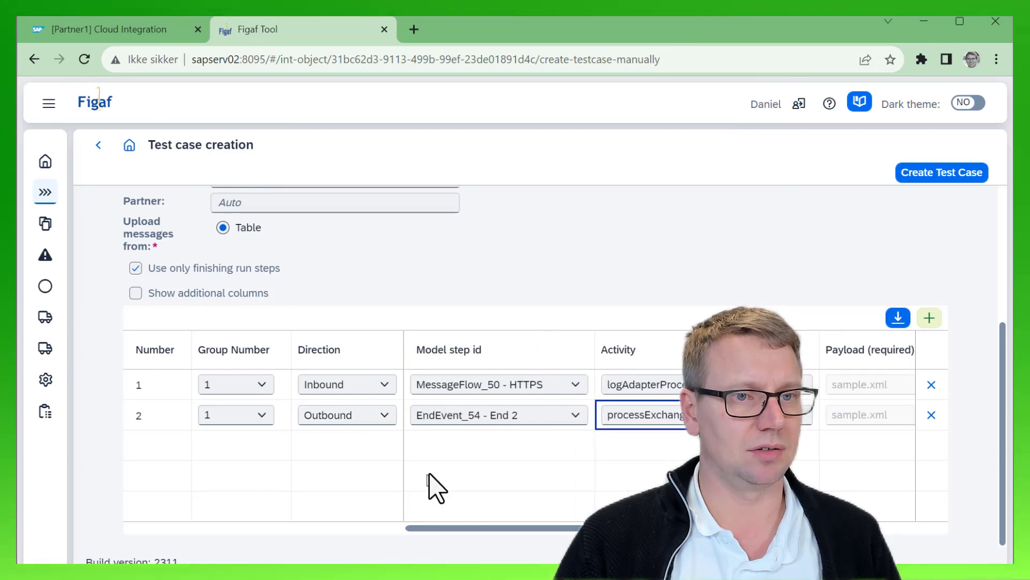
# Set the outbound message's model step to EndEvent_2 - End, create the test case and open its details
pyautogui.click(491, 424)
pyautogui.click(532, 460)
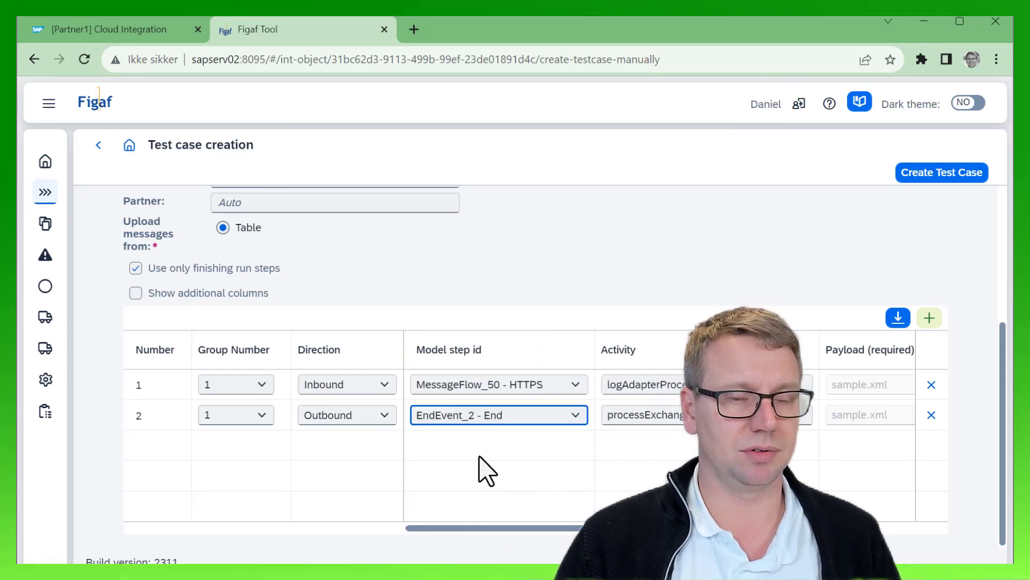
pyautogui.scroll(4, 990, 467)
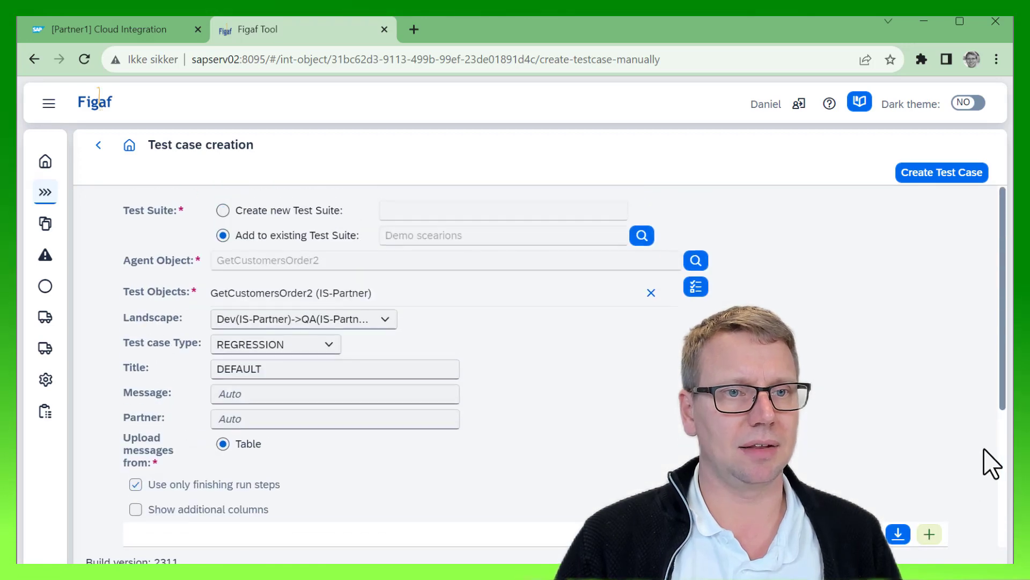
pyautogui.click(935, 182)
pyautogui.click(618, 369)
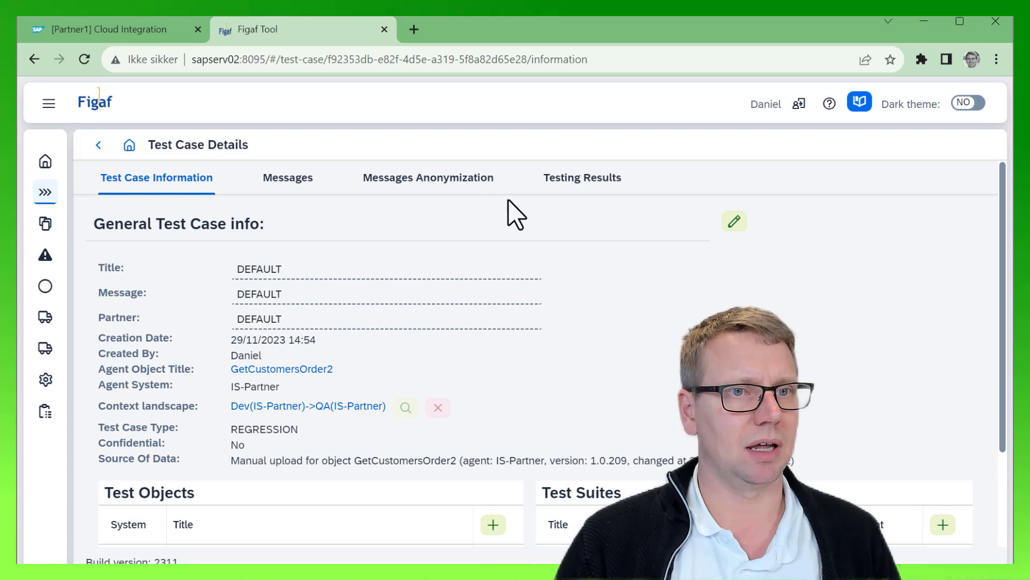
# Run the new GetCustomersOrder2 test case and open the results of the test run
pyautogui.click(582, 178)
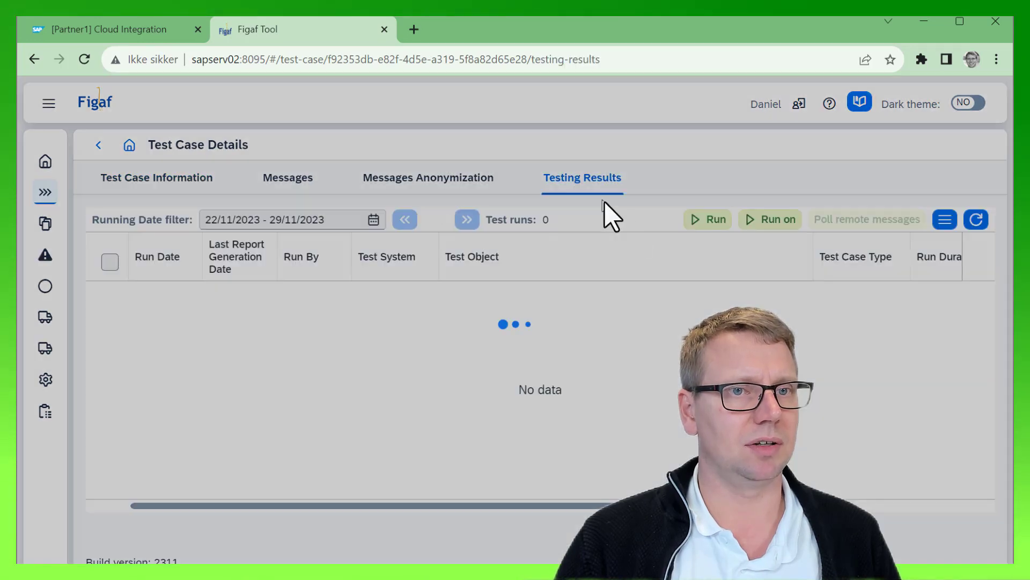
pyautogui.click(711, 221)
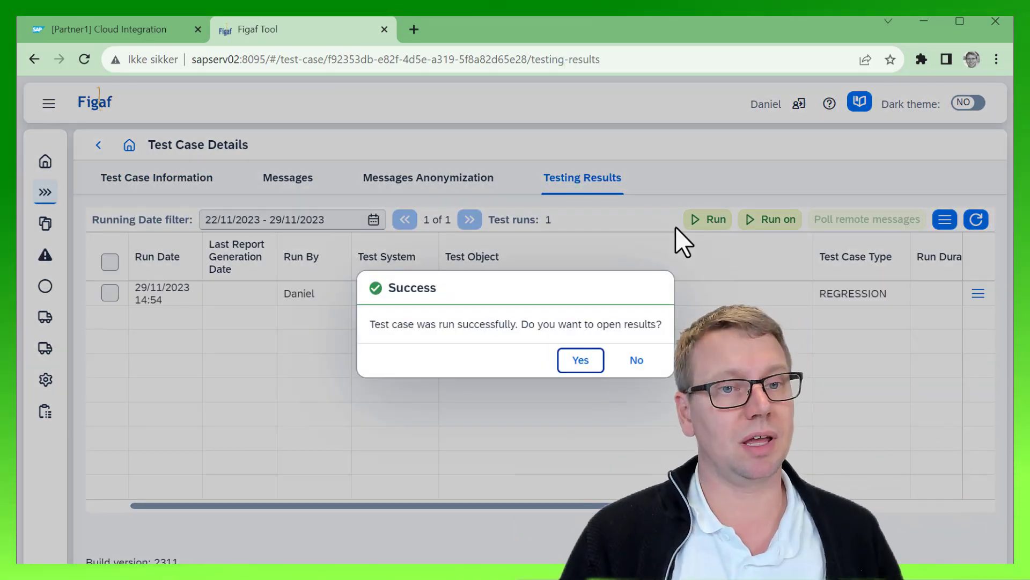
pyautogui.click(581, 361)
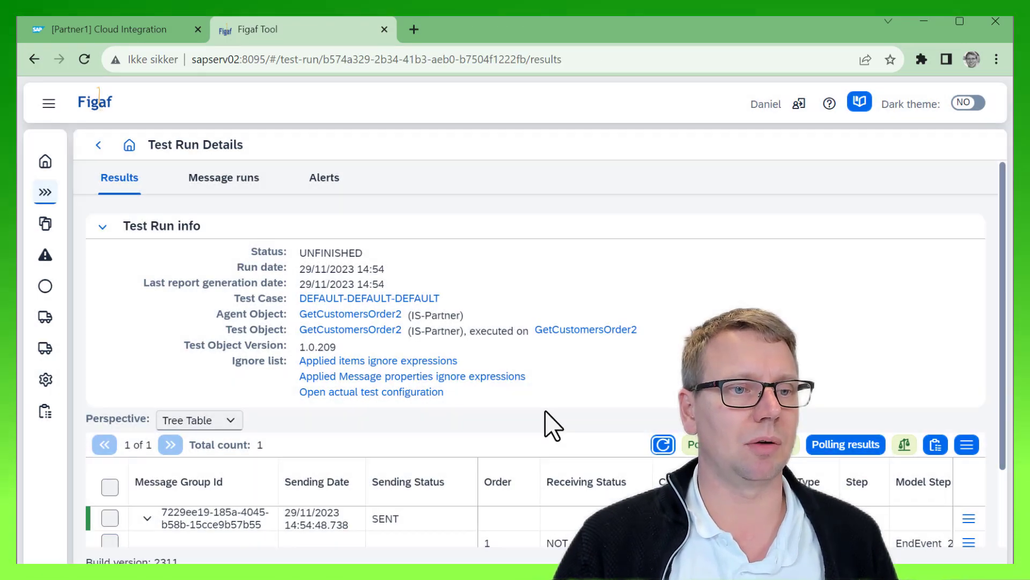
# Refresh the test run's message results until the messages received from GetCustomersOrder2 are loaded
pyautogui.scroll(-3, 553, 426)
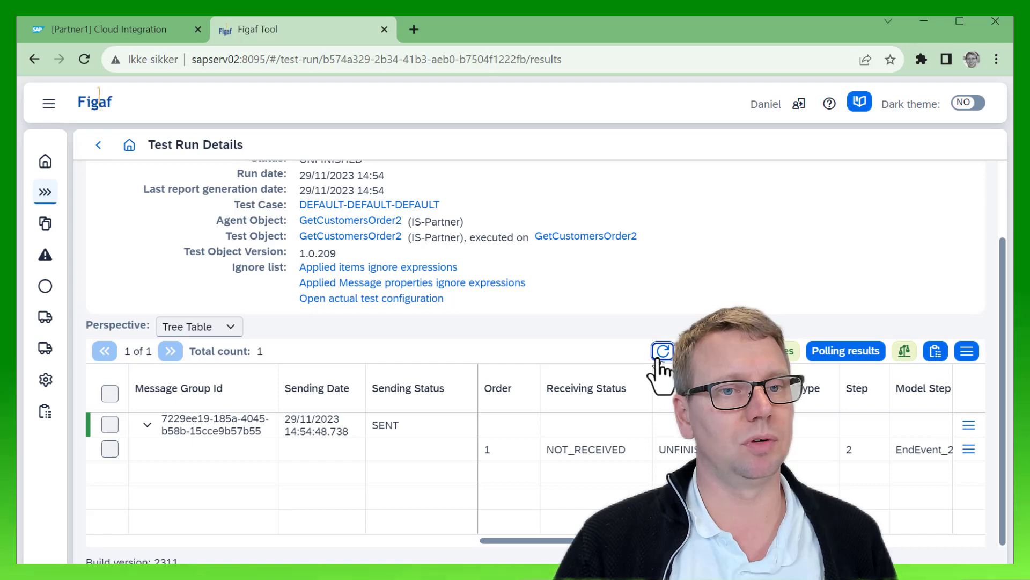
pyautogui.click(661, 351)
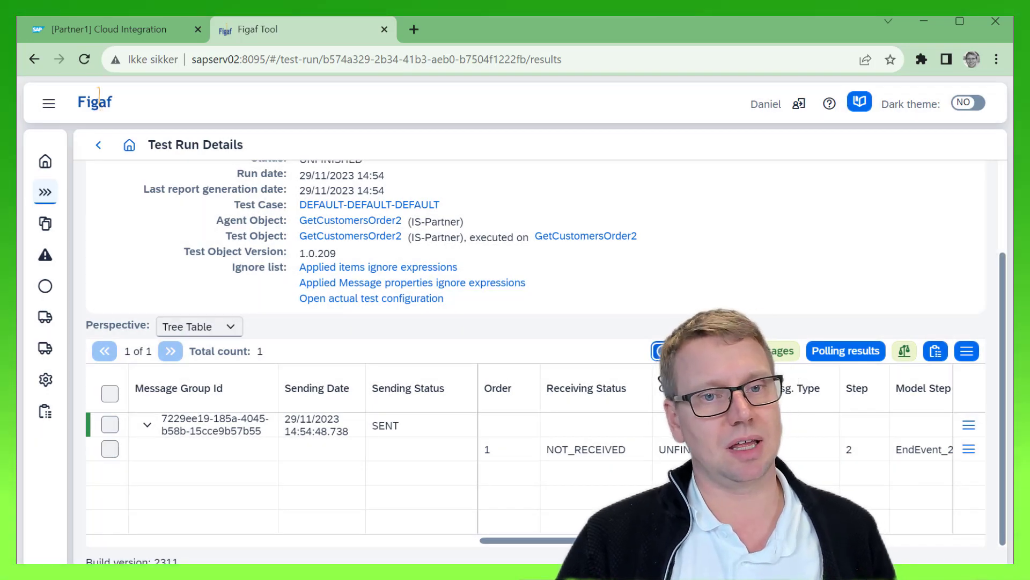
pyautogui.click(664, 352)
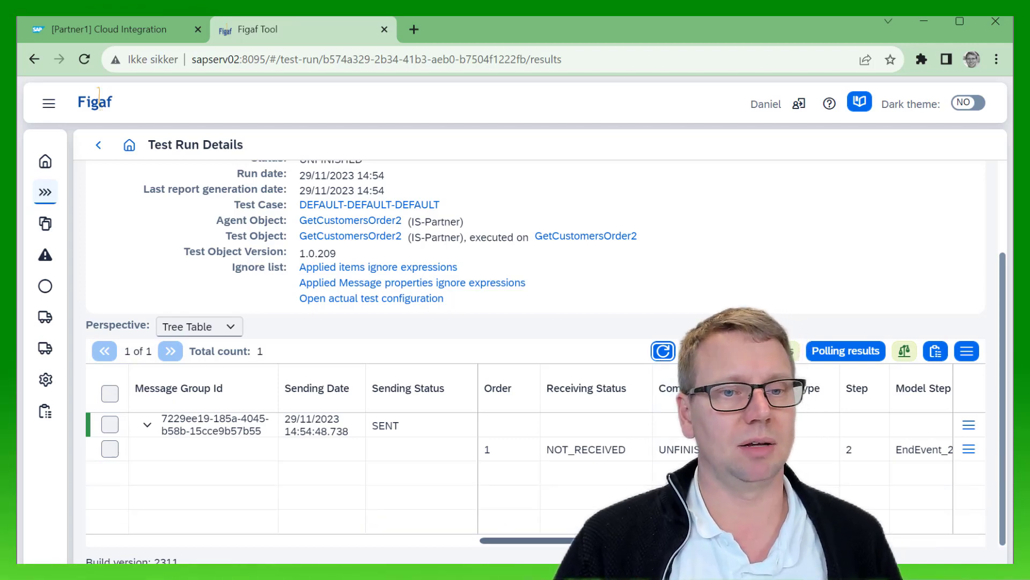
pyautogui.hscroll(5, 730, 445)
pyautogui.hscroll(-5, 906, 545)
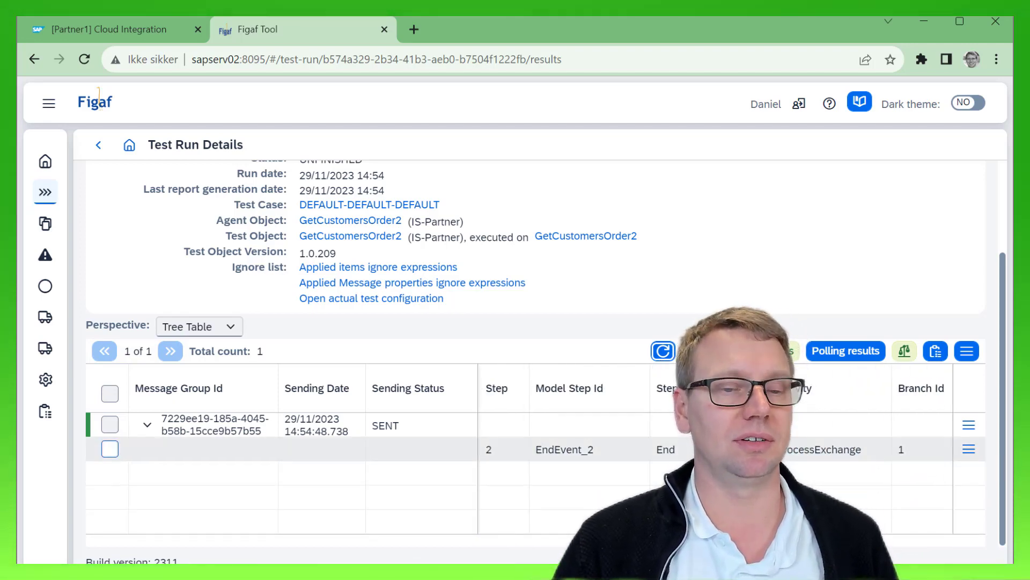
pyautogui.click(662, 352)
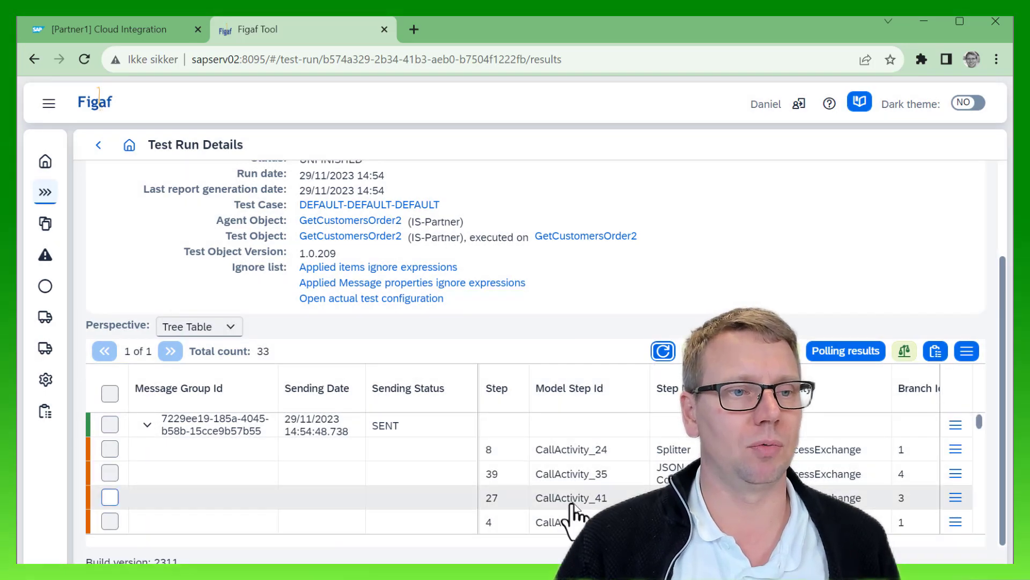
# Select all result messages except EndEvent_2 and update the test case using these test run results, dropping all old messages
pyautogui.scroll(-5, 579, 504)
pyautogui.scroll(-5, 580, 505)
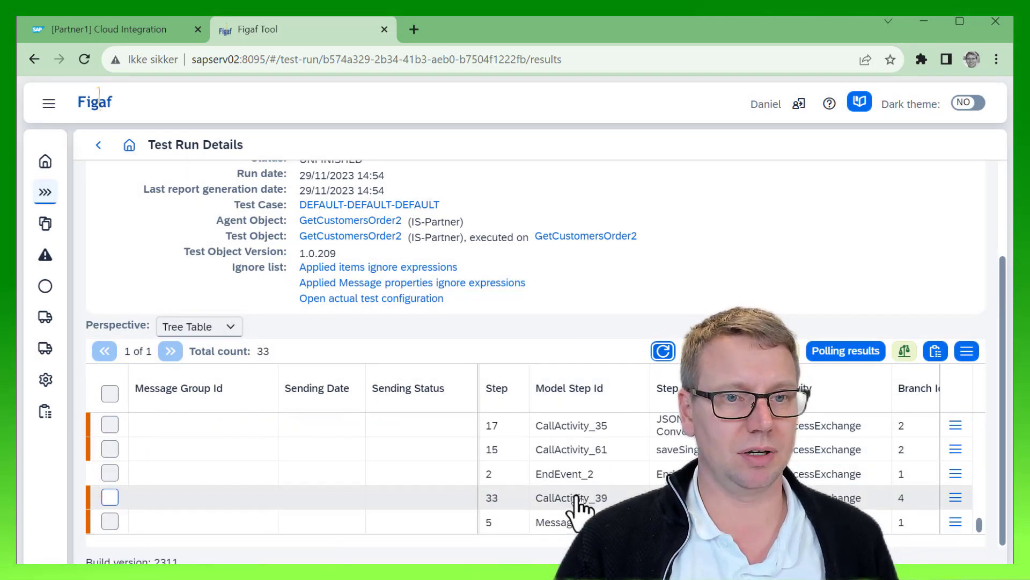
pyautogui.click(110, 393)
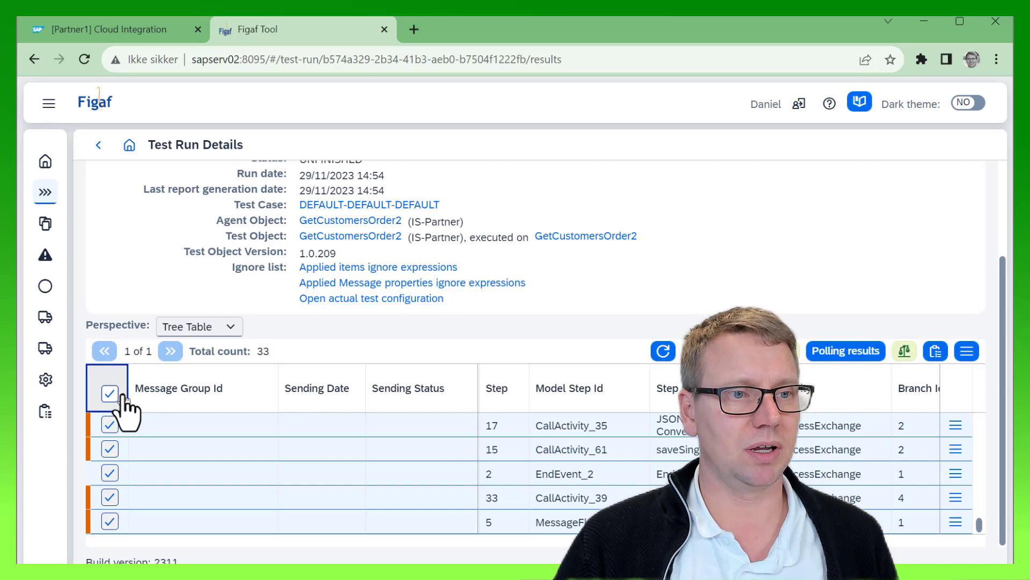
pyautogui.click(110, 473)
pyautogui.click(976, 353)
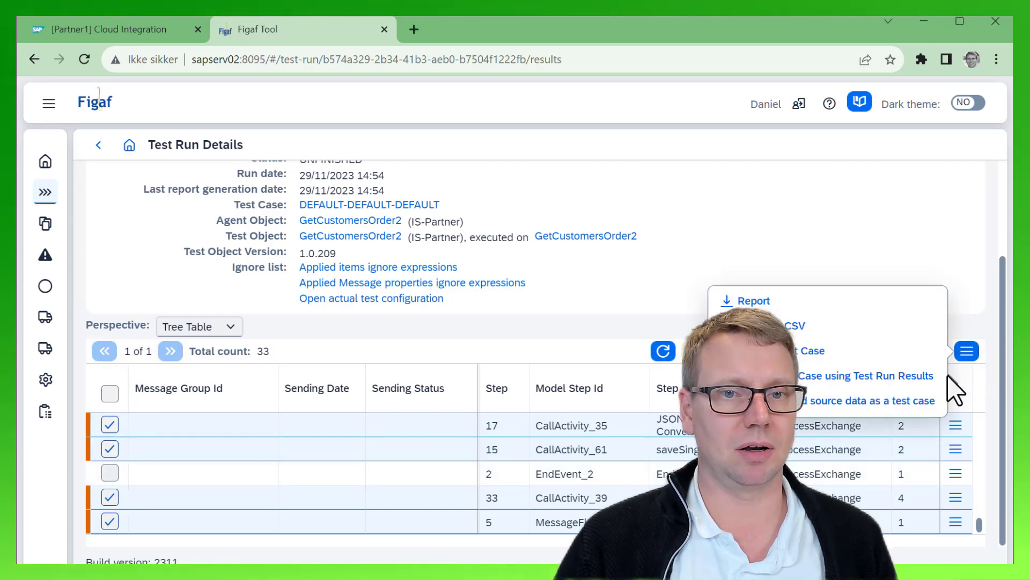
pyautogui.click(862, 378)
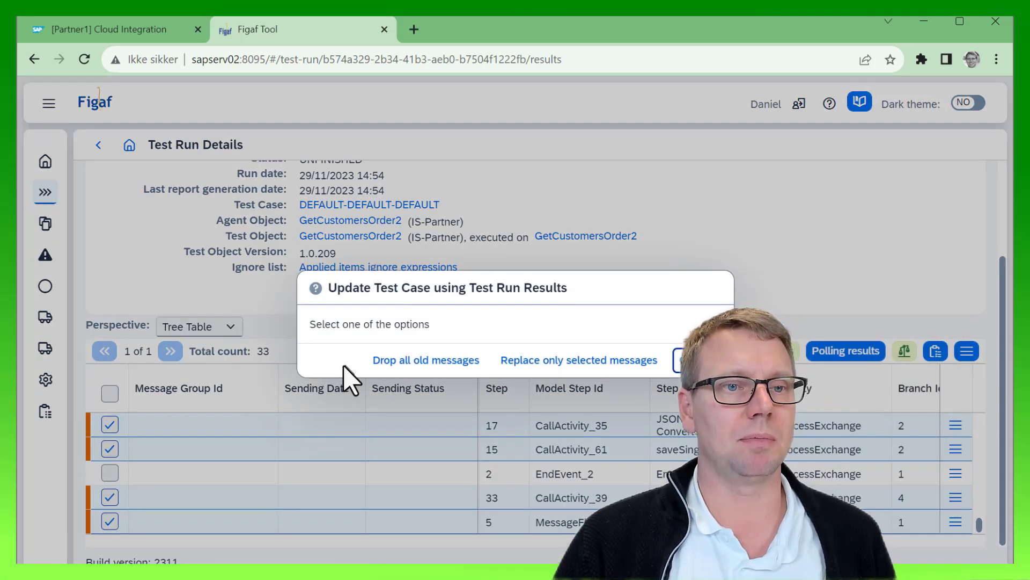
pyautogui.click(395, 370)
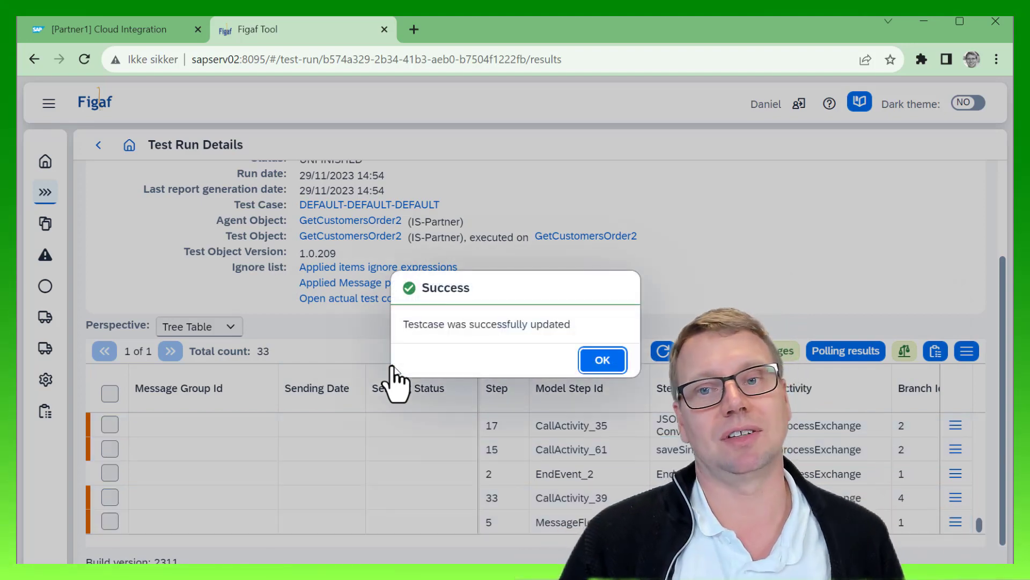